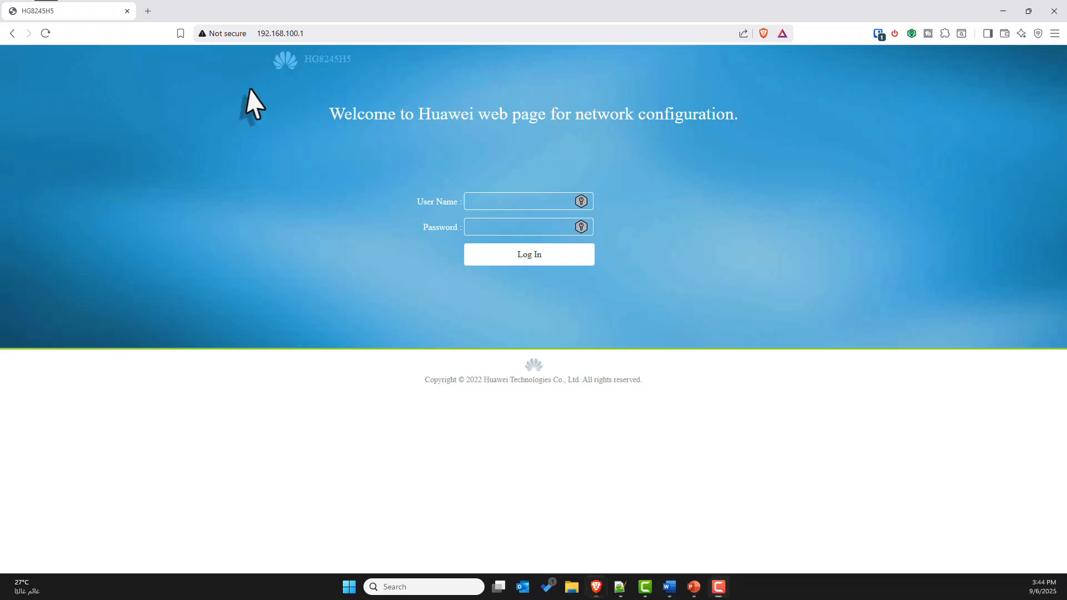
# Open Command Prompt and run ipconfig to list the computer's network adapter settings
pyautogui.click(333, 34)
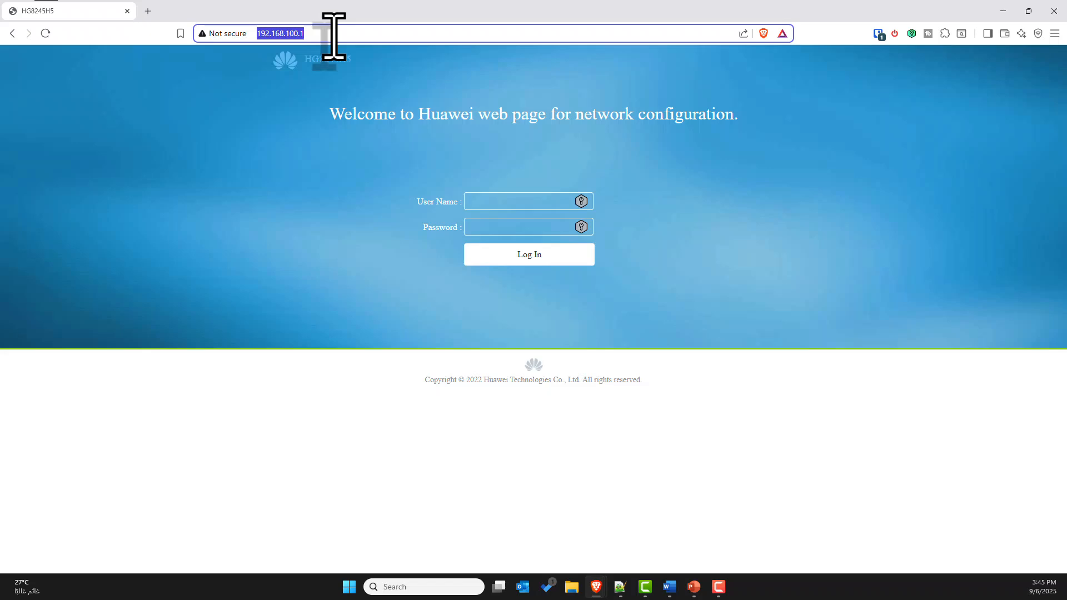
pyautogui.click(349, 586)
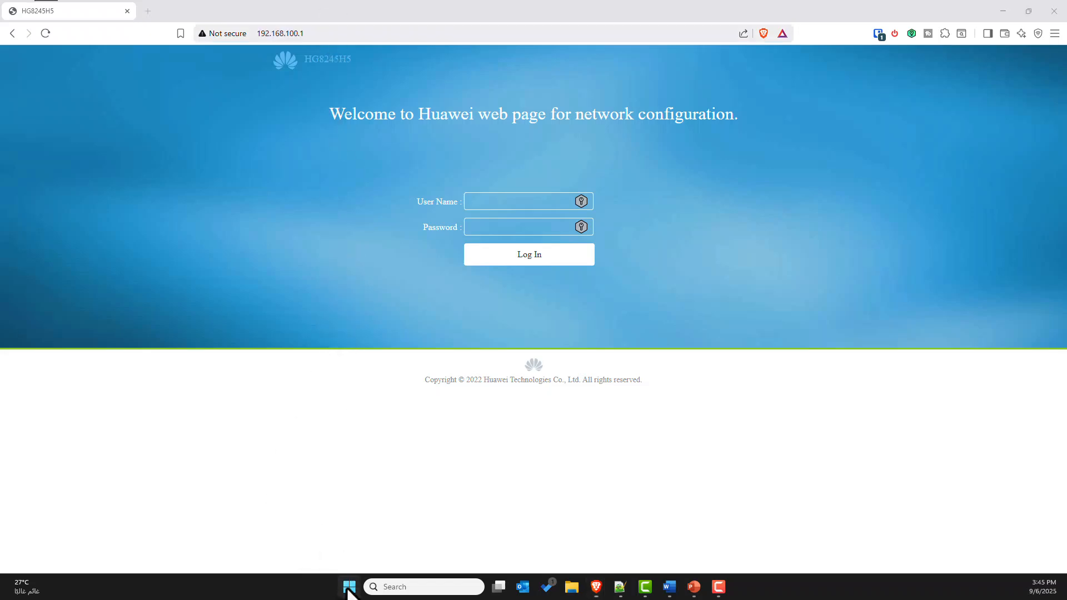
pyautogui.write('cmd')
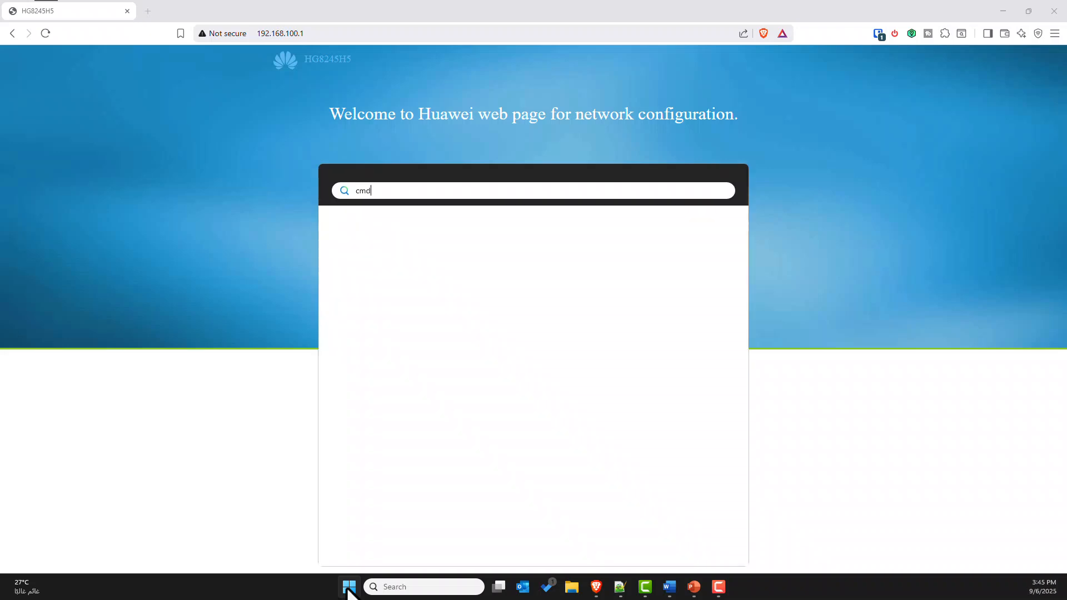
pyautogui.press('Return')
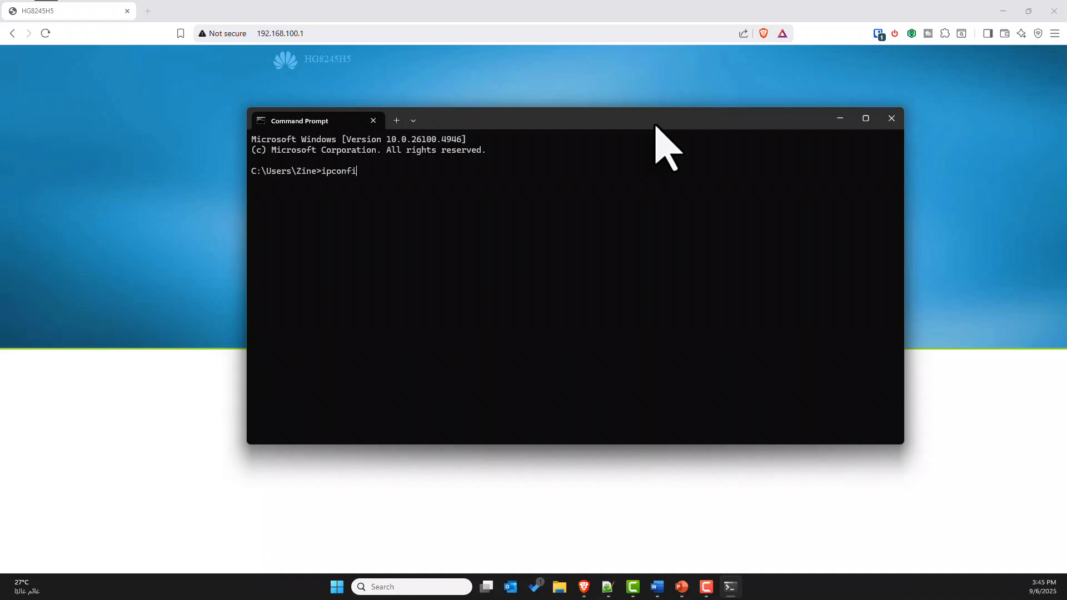
pyautogui.write('ipconfig')
pyautogui.press('Return')
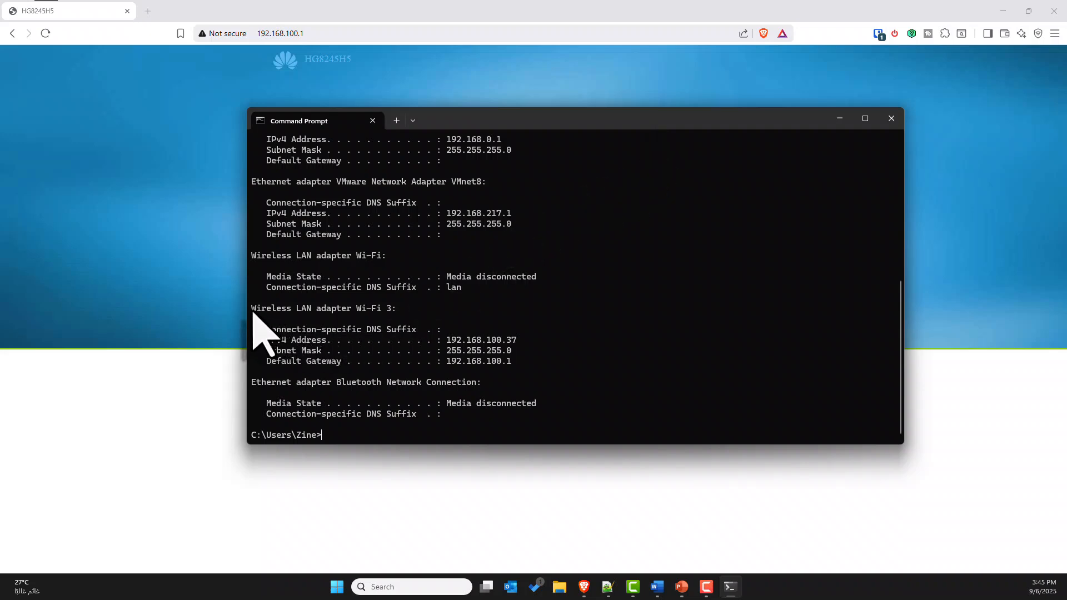
# Examine the IPv4 address of the Wi-Fi 3 adapter and copy its default gateway address
pyautogui.moveTo(252, 307); pyautogui.dragTo(390, 310)
pyautogui.click(355, 314)
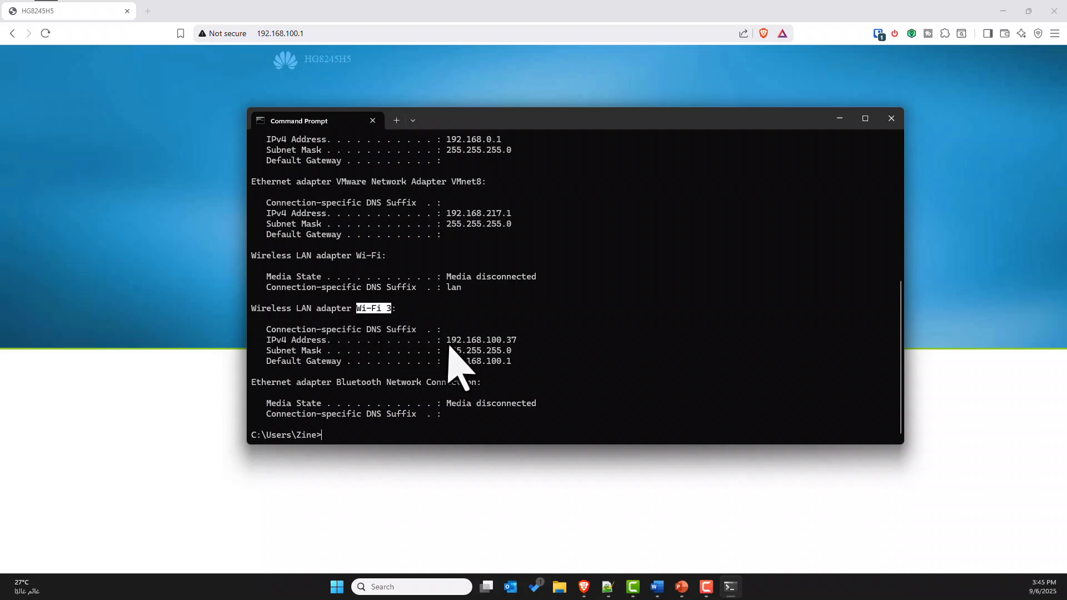
pyautogui.moveTo(447, 340); pyautogui.dragTo(513, 341)
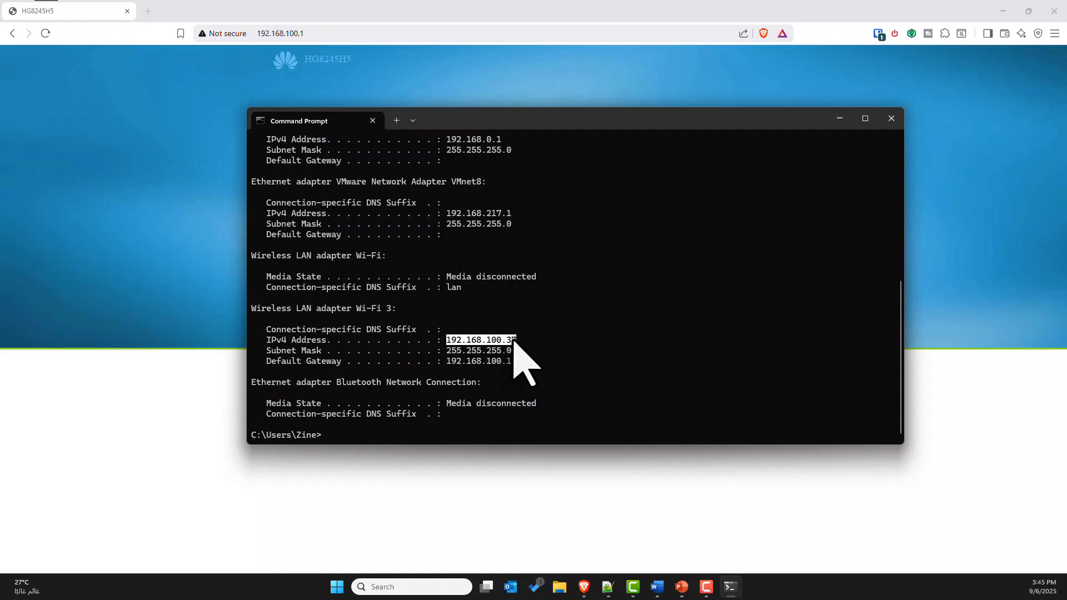
pyautogui.moveTo(266, 361); pyautogui.dragTo(507, 365)
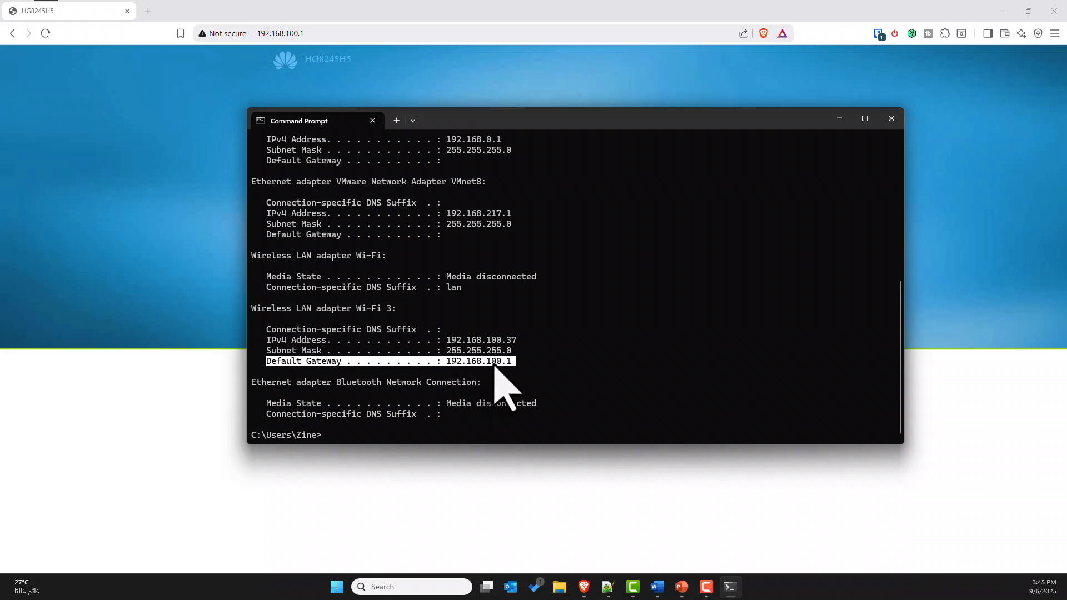
pyautogui.click(493, 365)
pyautogui.moveTo(447, 364); pyautogui.dragTo(509, 364)
pyautogui.click(491, 365)
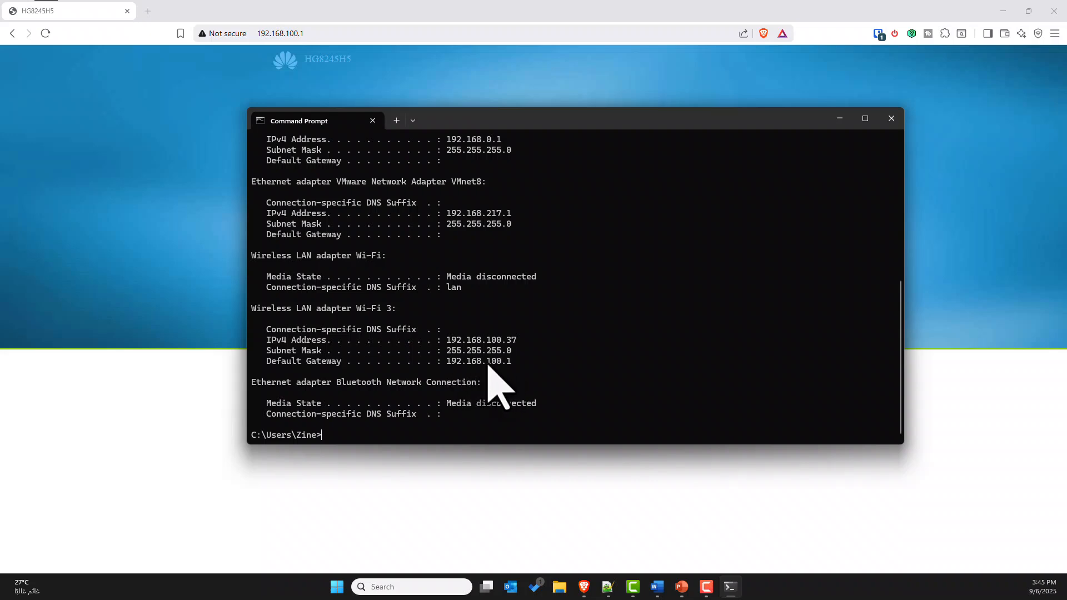
# Switch to the Brave browser and load the router page at 192.168.100.1
pyautogui.click(338, 33)
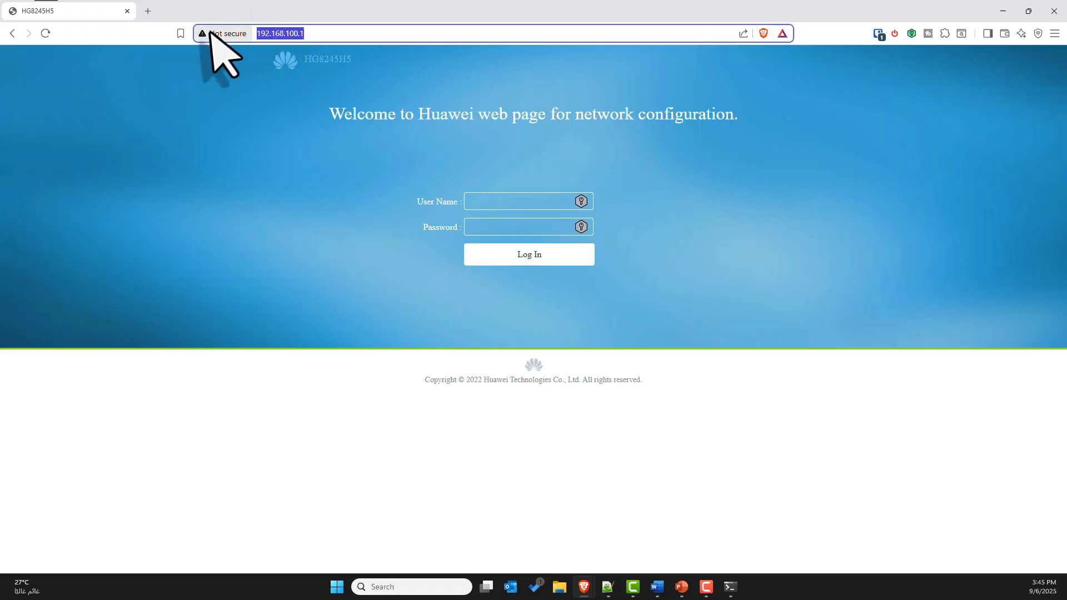
pyautogui.write('192.168.100.1')
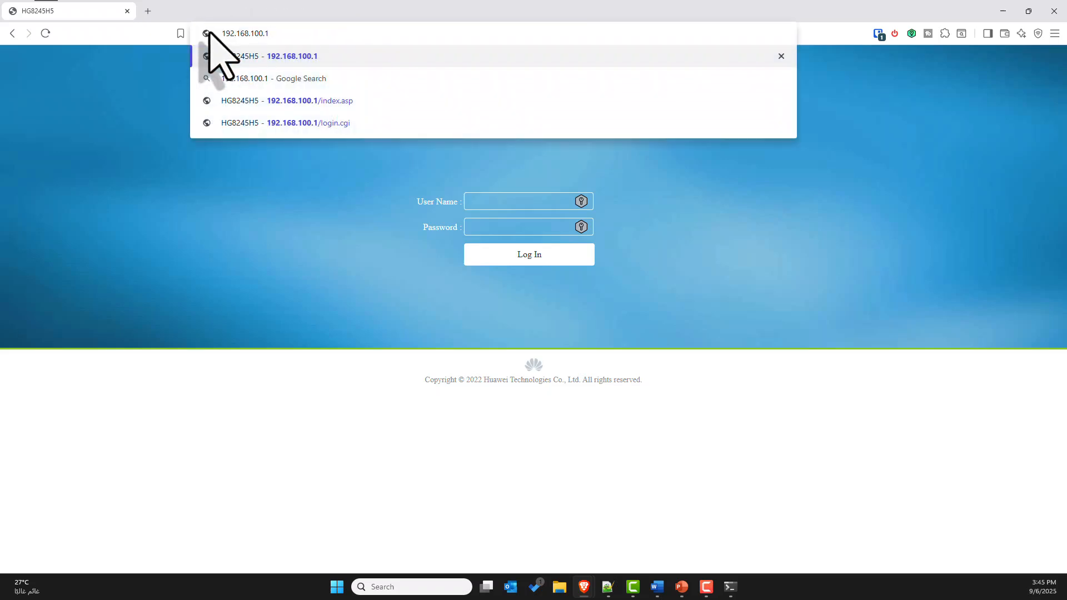
pyautogui.press('Return')
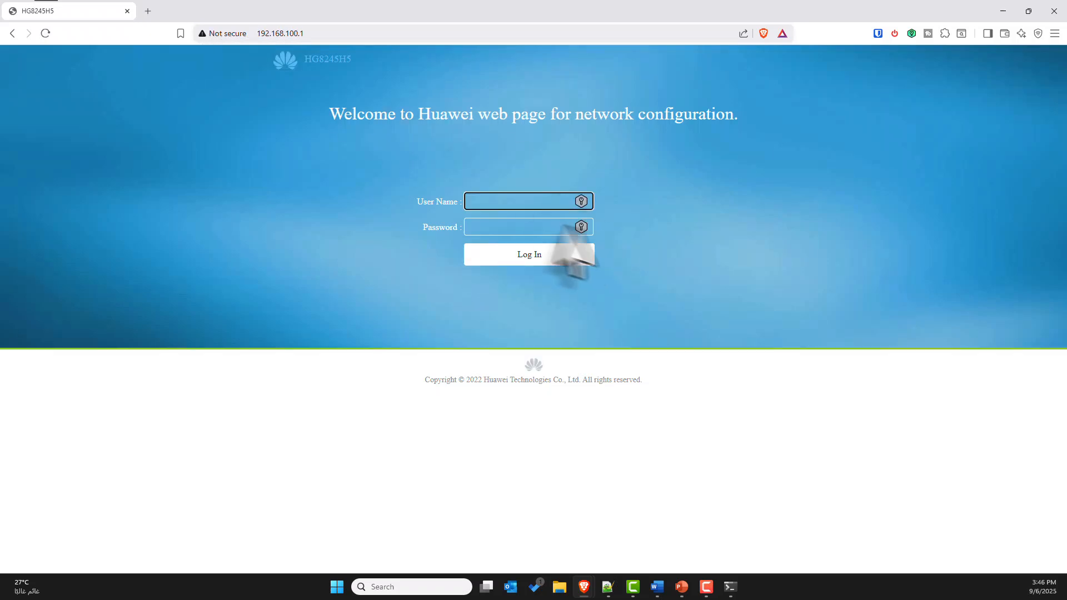
# Fill in the user name root and the saved account password, and log in to the router
pyautogui.click(499, 202)
pyautogui.click(498, 185)
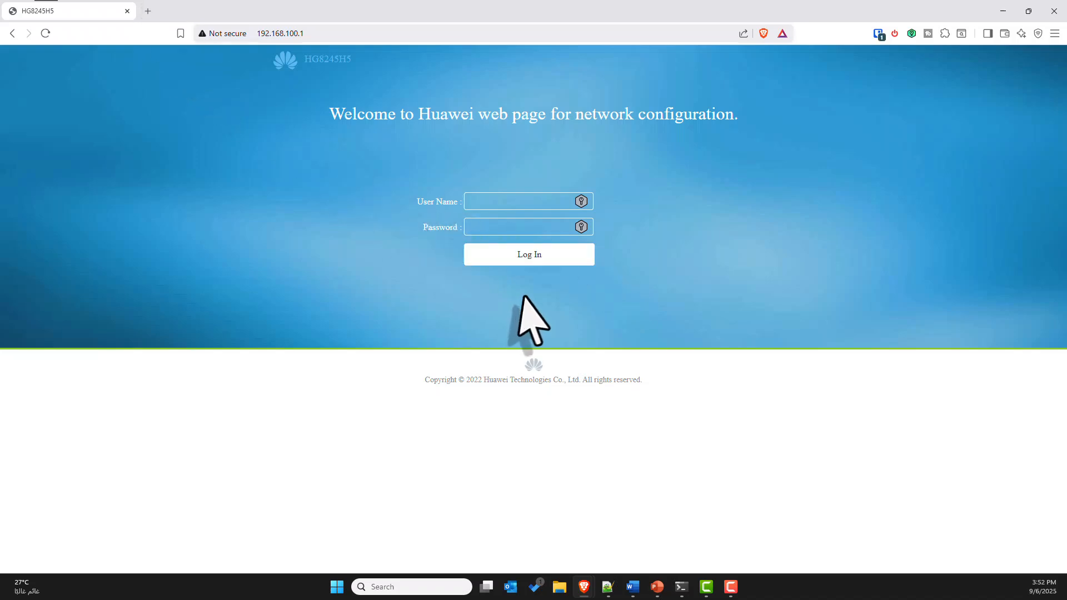
pyautogui.click(477, 203)
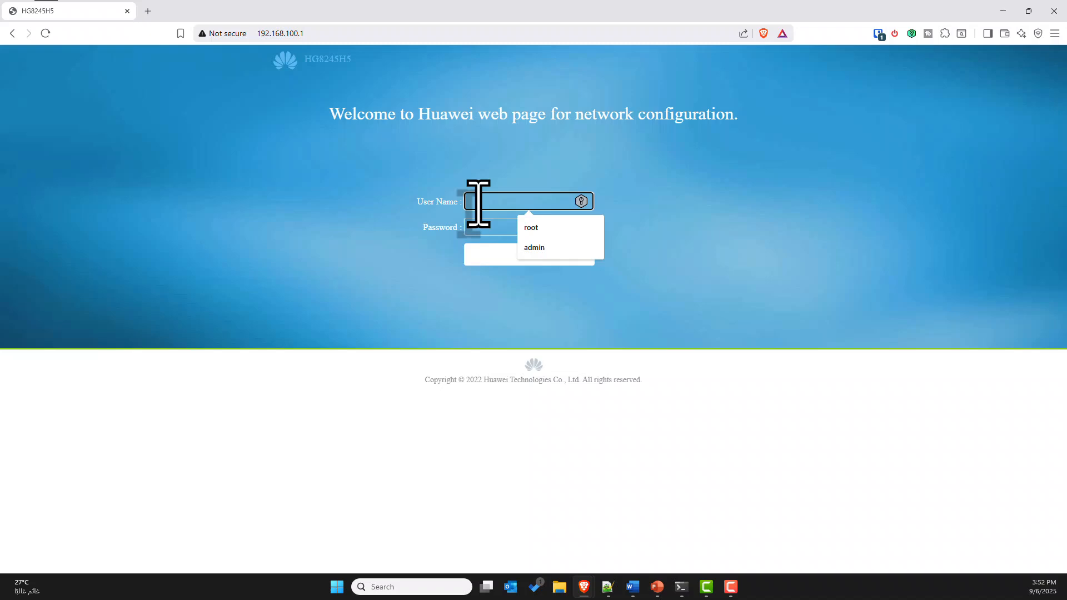
pyautogui.click(877, 36)
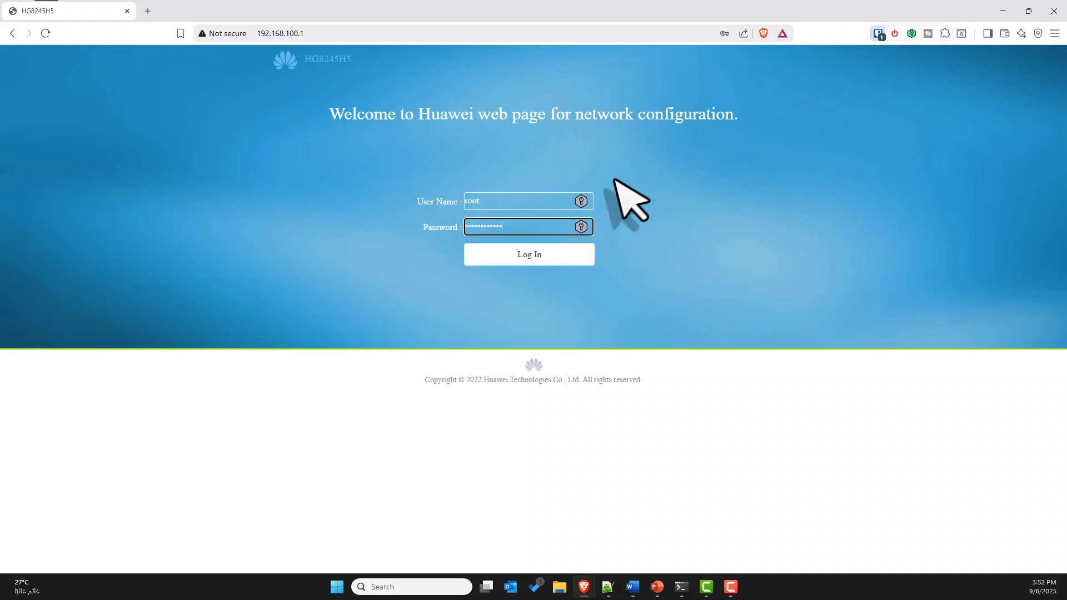
pyautogui.click(524, 259)
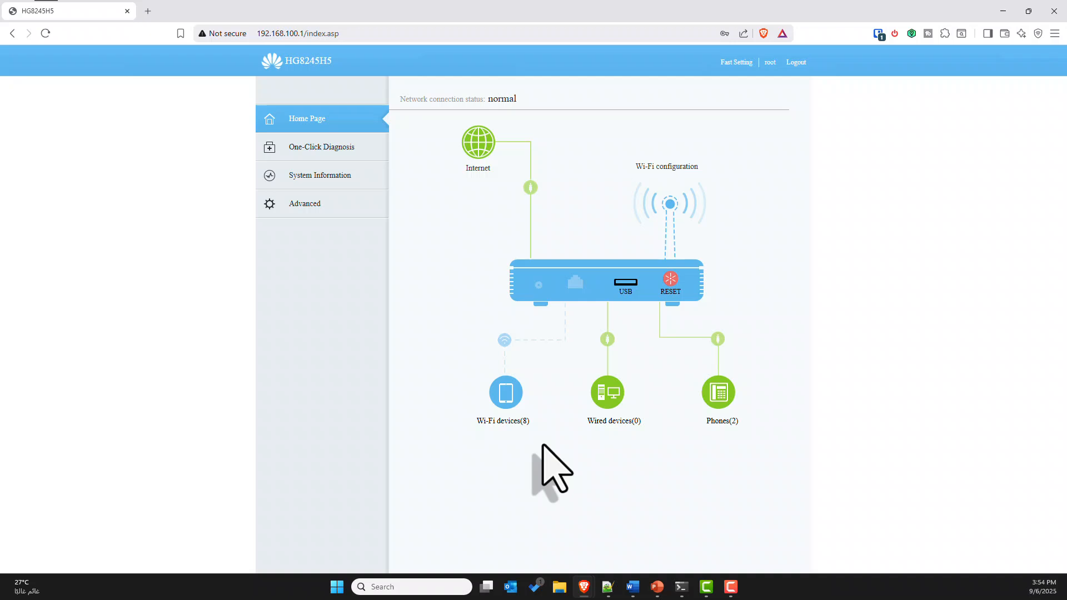
# Review the connected Wi-Fi devices on the home page and open the system information for the user device details
pyautogui.click(506, 392)
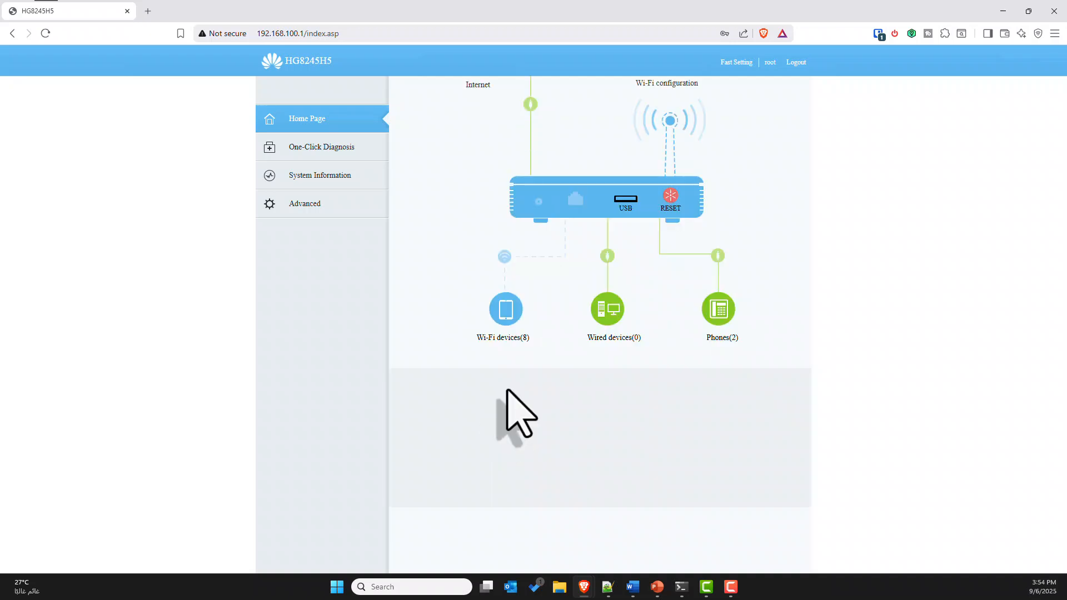
pyautogui.scroll(-5, 509, 392)
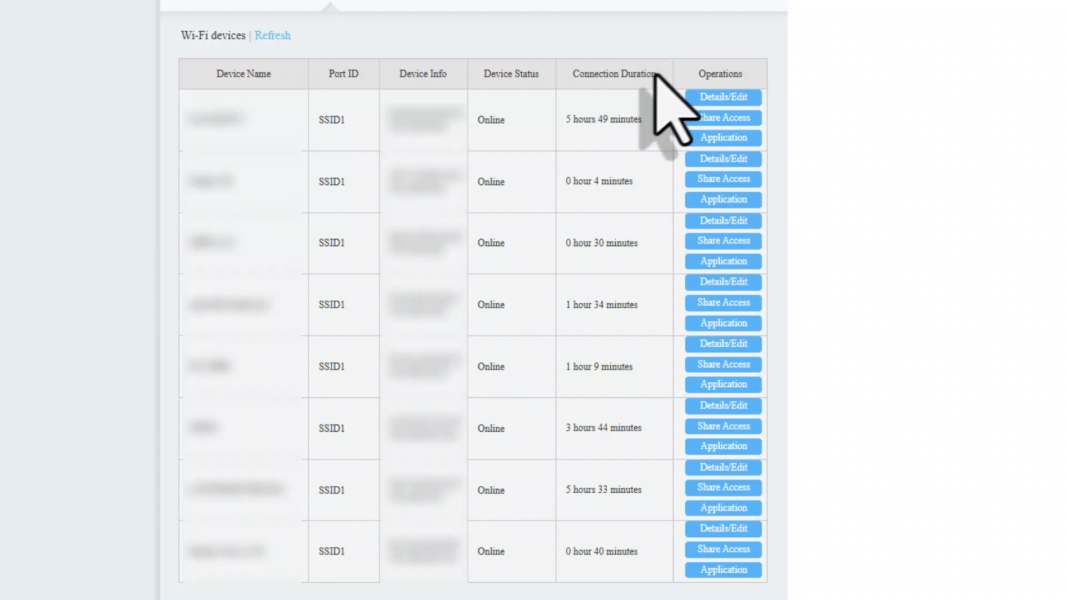
pyautogui.scroll(5, 596, 177)
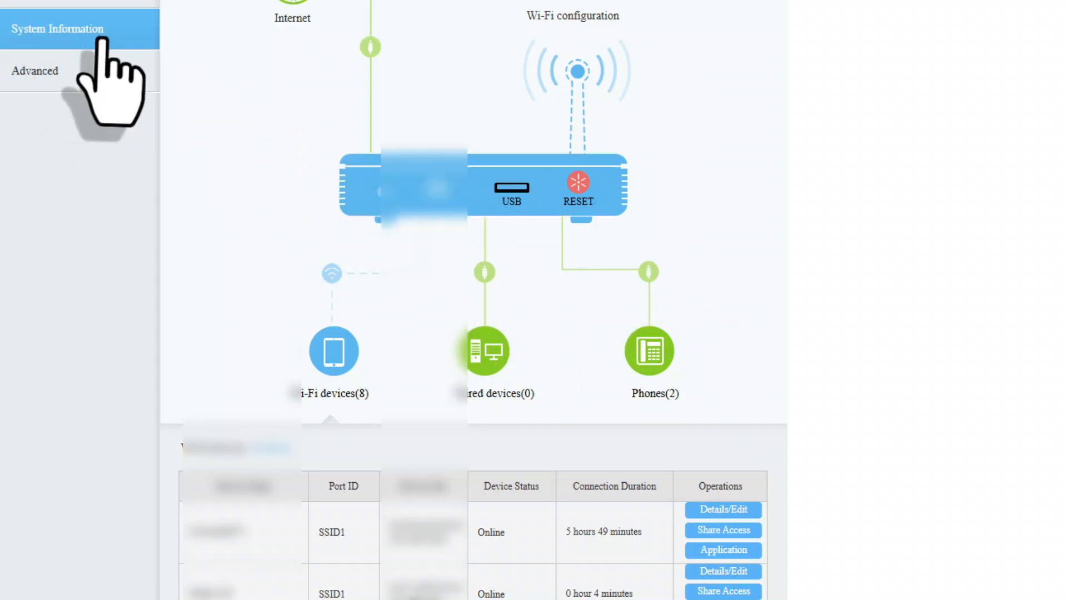
pyautogui.click(76, 28)
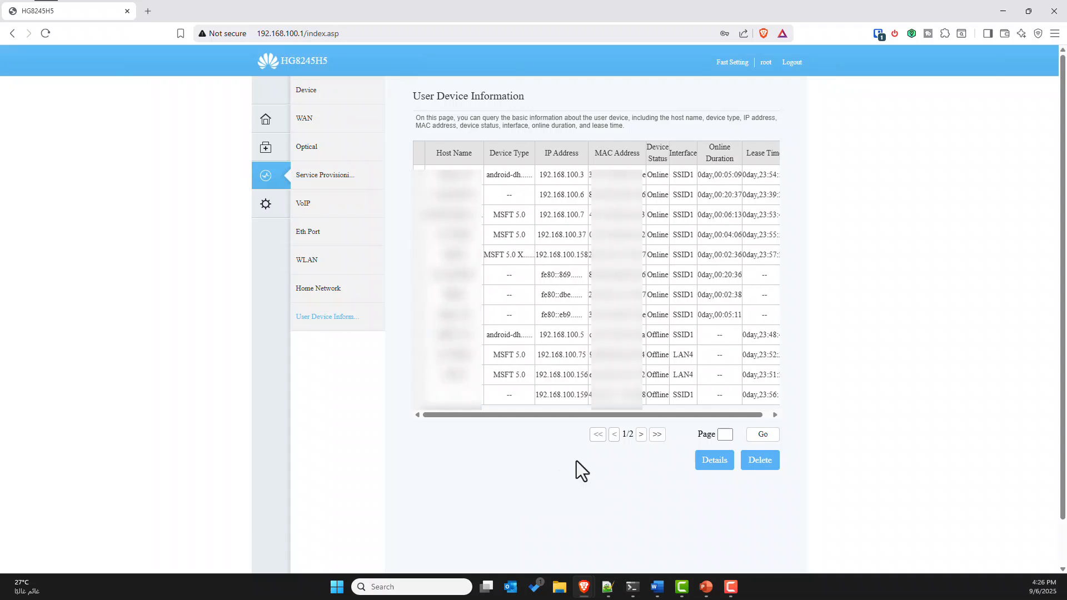
# Add a Wi-Fi MAC filtering rule in Blacklist mode for a device chosen from the detected devices, and apply it
pyautogui.click(267, 212)
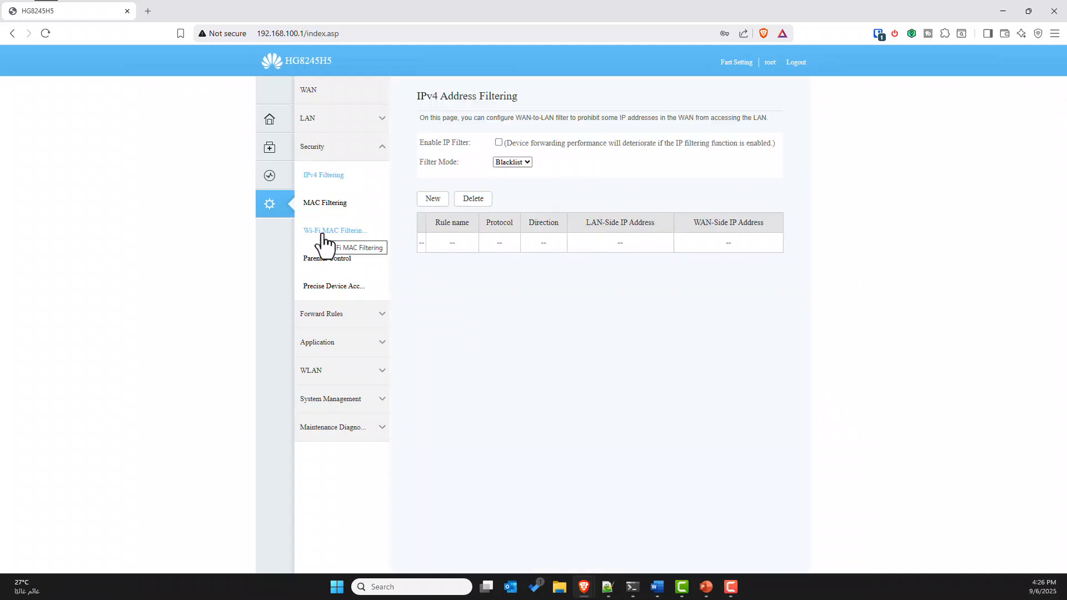
pyautogui.click(323, 234)
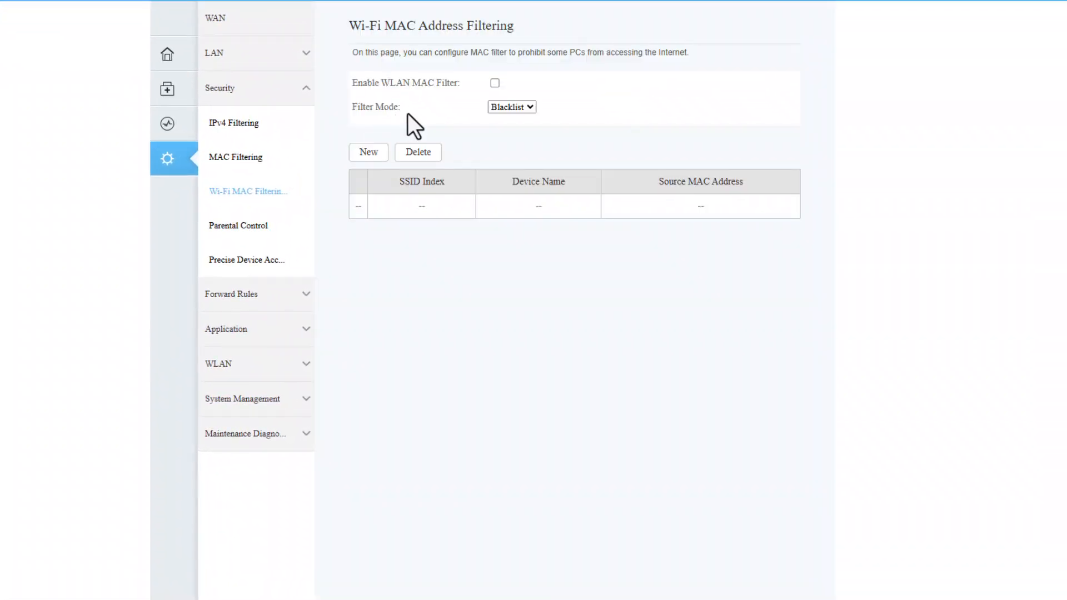
pyautogui.click(508, 108)
pyautogui.click(364, 155)
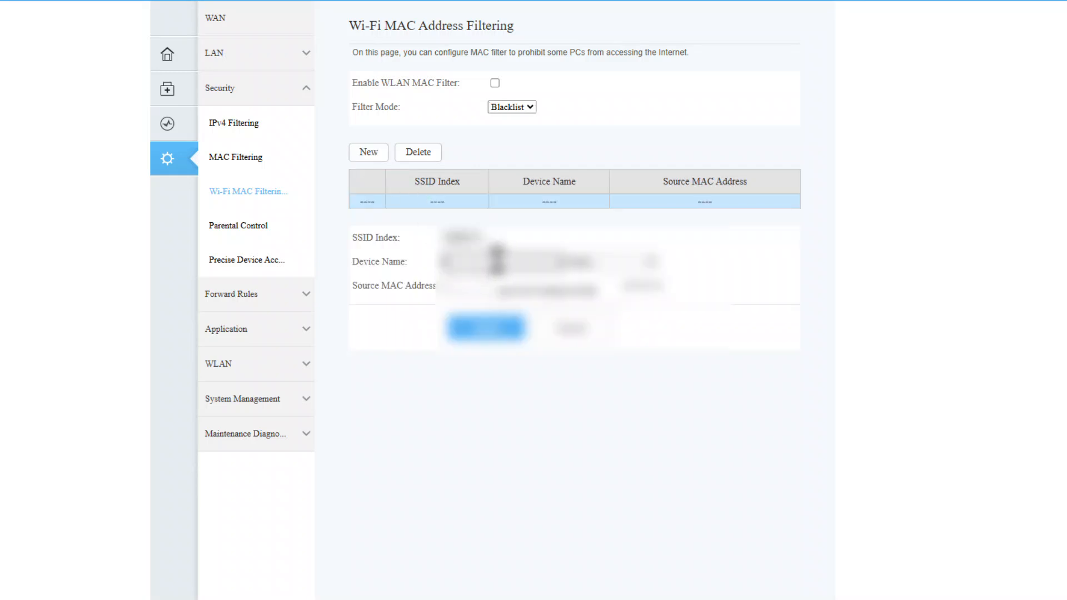
pyautogui.click(595, 267)
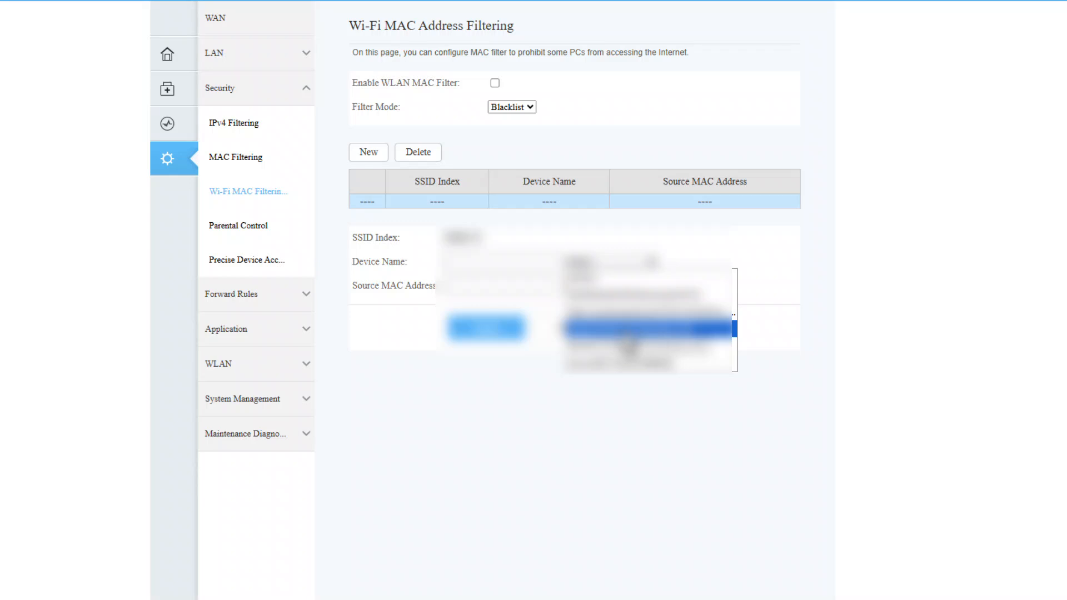
pyautogui.click(625, 330)
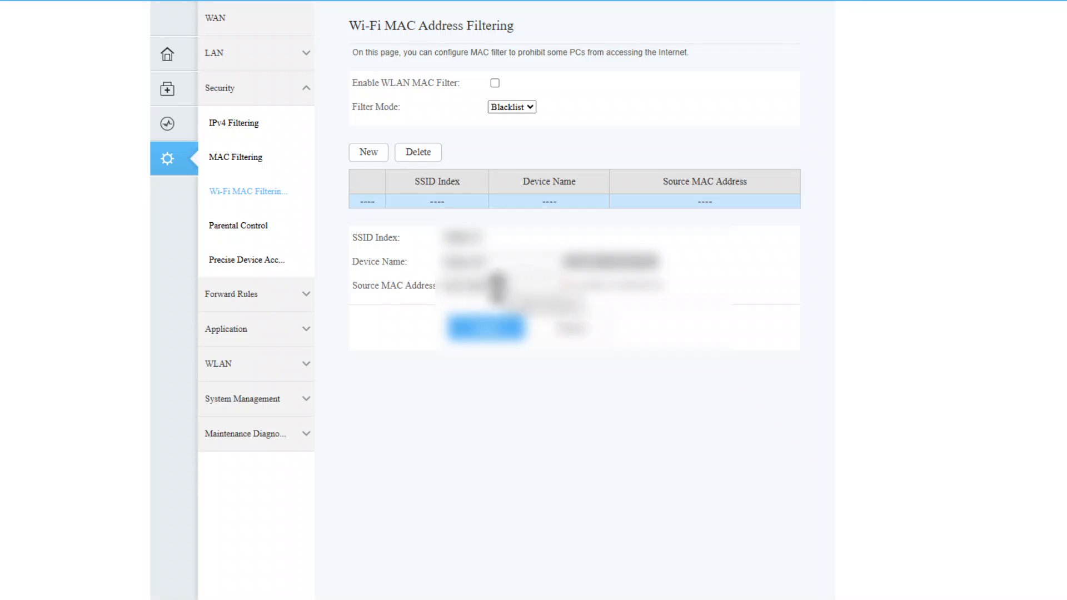
pyautogui.click(479, 340)
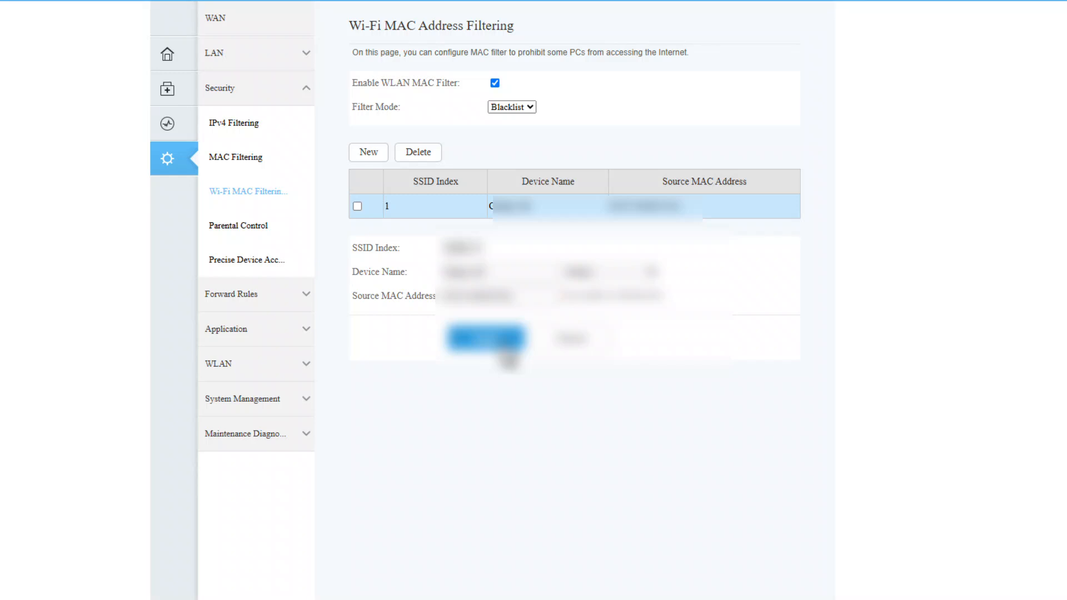
# In the basic WLAN settings, select WPA2 PreSharedKey as the SSID's authentication mode and AES as its encryption mode
pyautogui.click(234, 367)
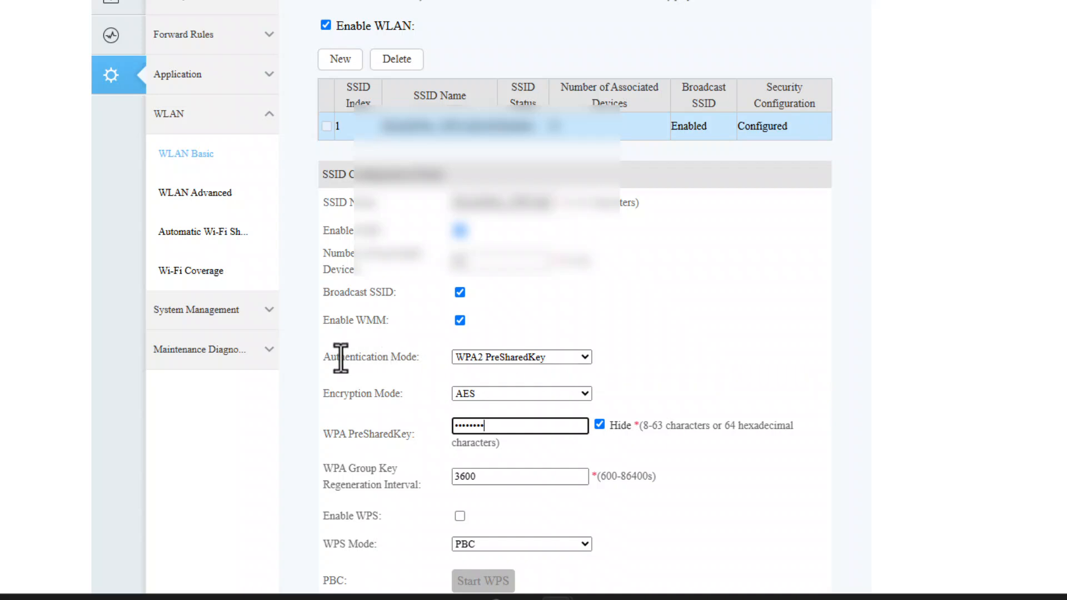
pyautogui.click(508, 357)
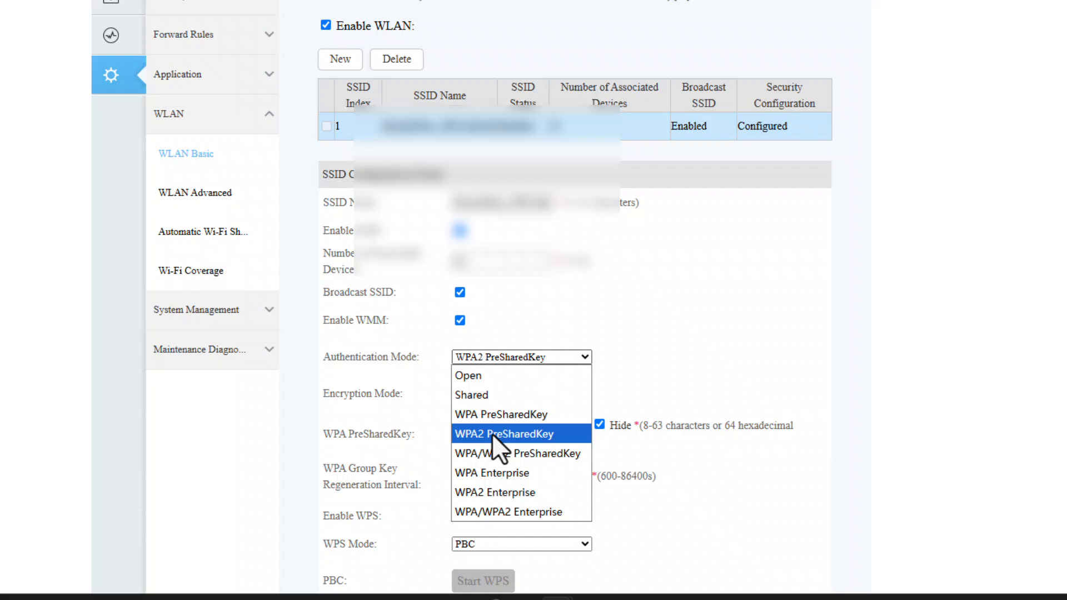
pyautogui.click(492, 433)
pyautogui.click(491, 393)
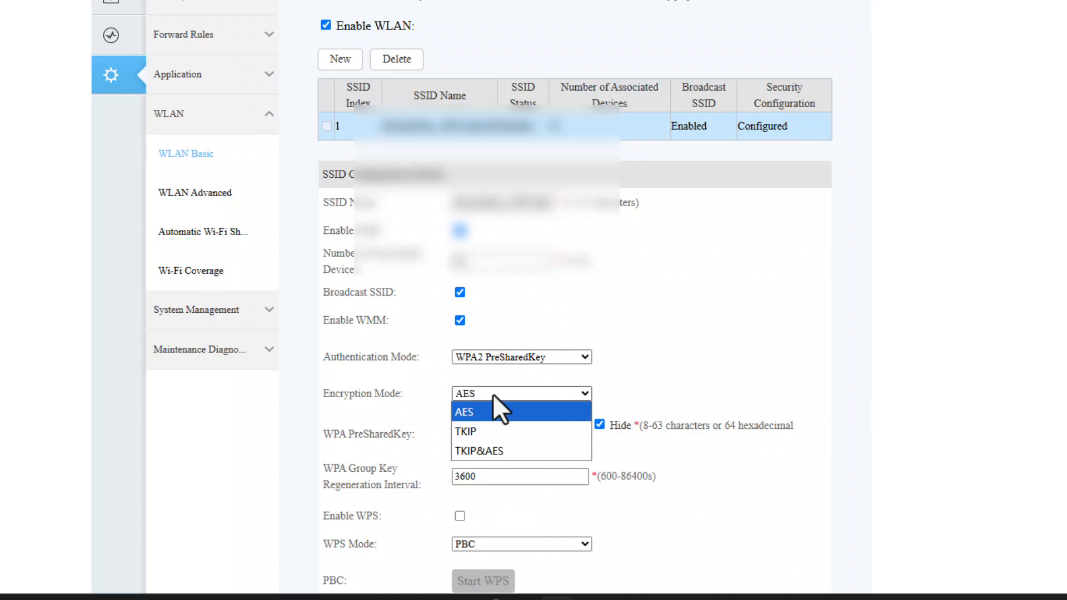
pyautogui.click(461, 412)
pyautogui.doubleClick(497, 428)
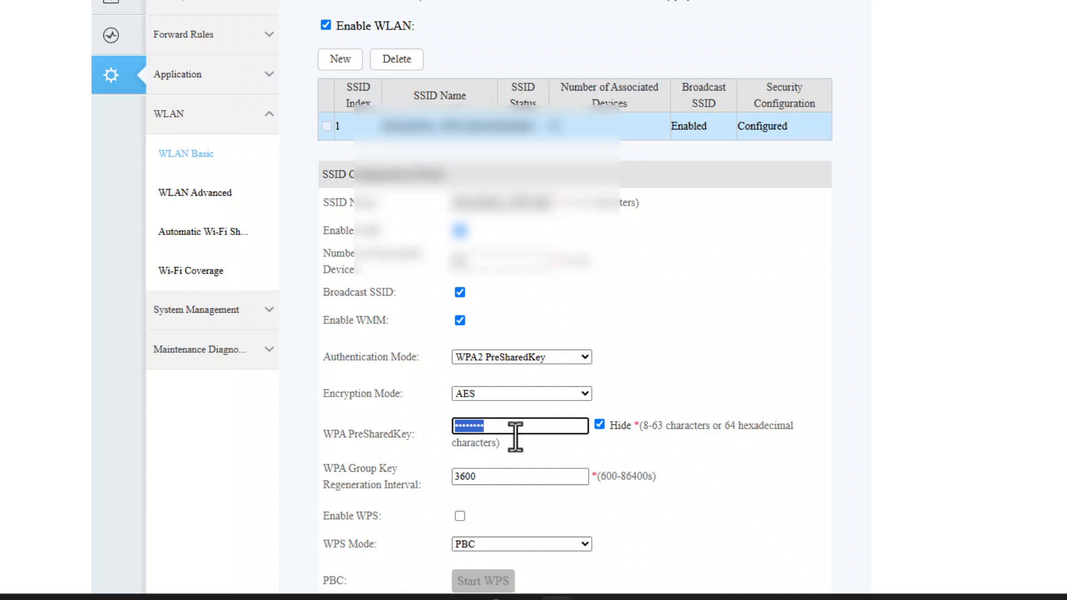
pyautogui.scroll(-2, 478, 427)
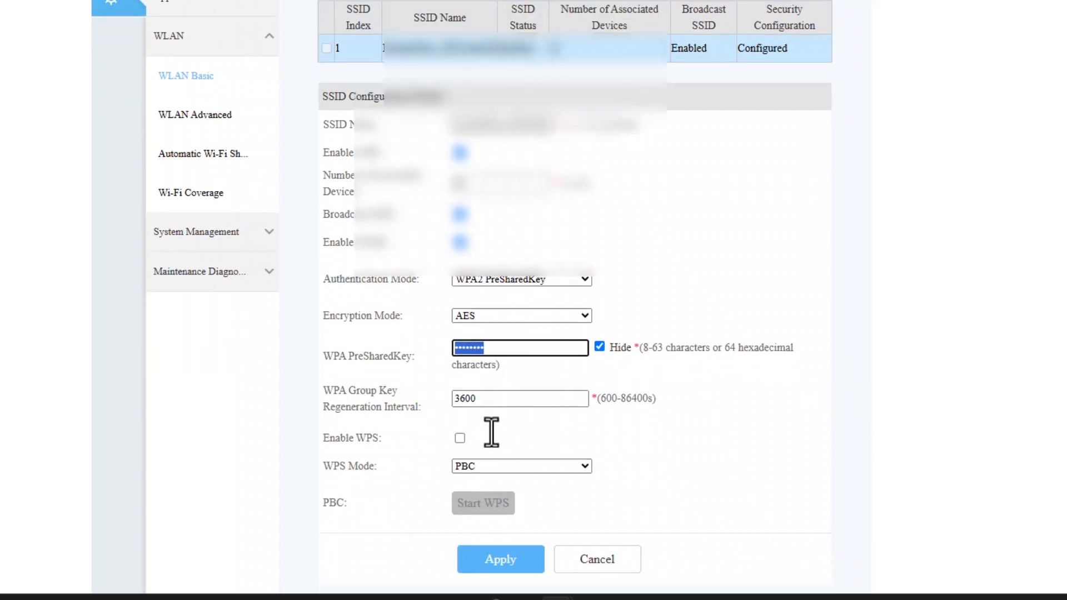
pyautogui.click(495, 434)
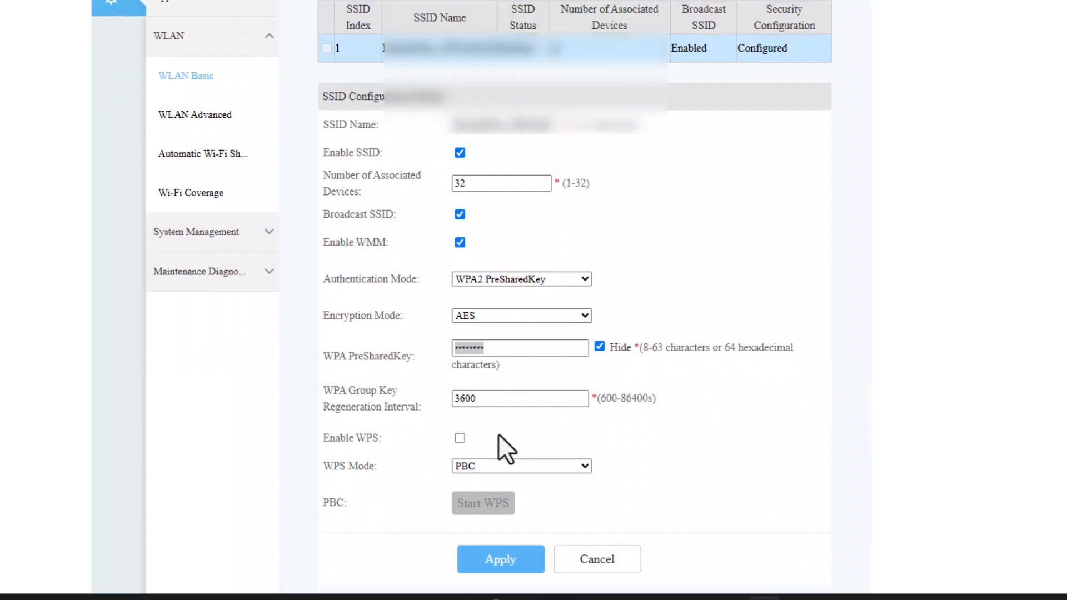
# Try the PIN option for the WPS mode and return the mode to PBC
pyautogui.doubleClick(367, 438)
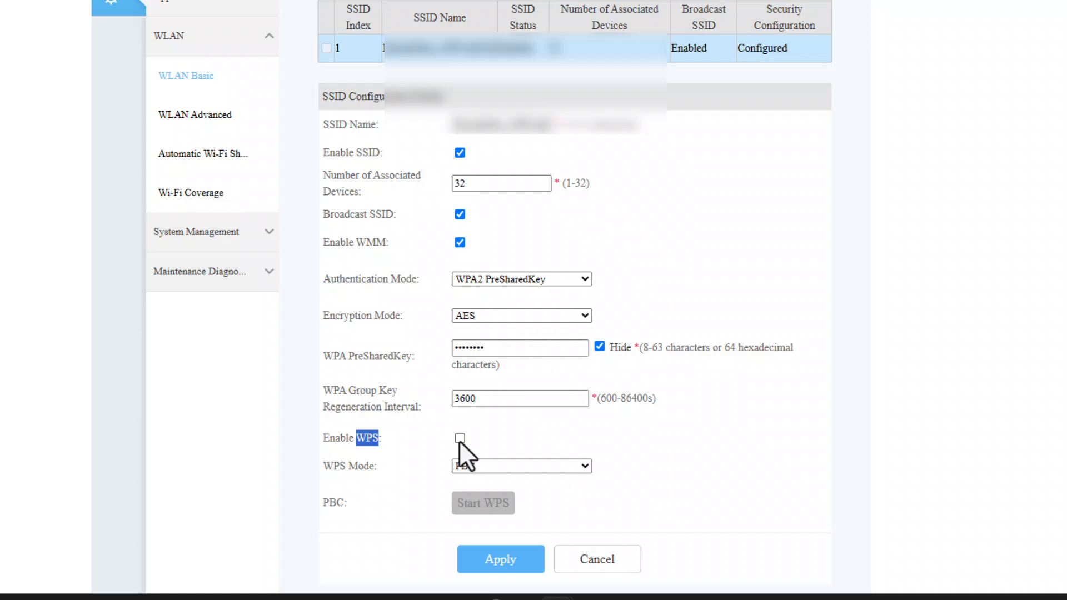
pyautogui.click(473, 466)
pyautogui.click(473, 489)
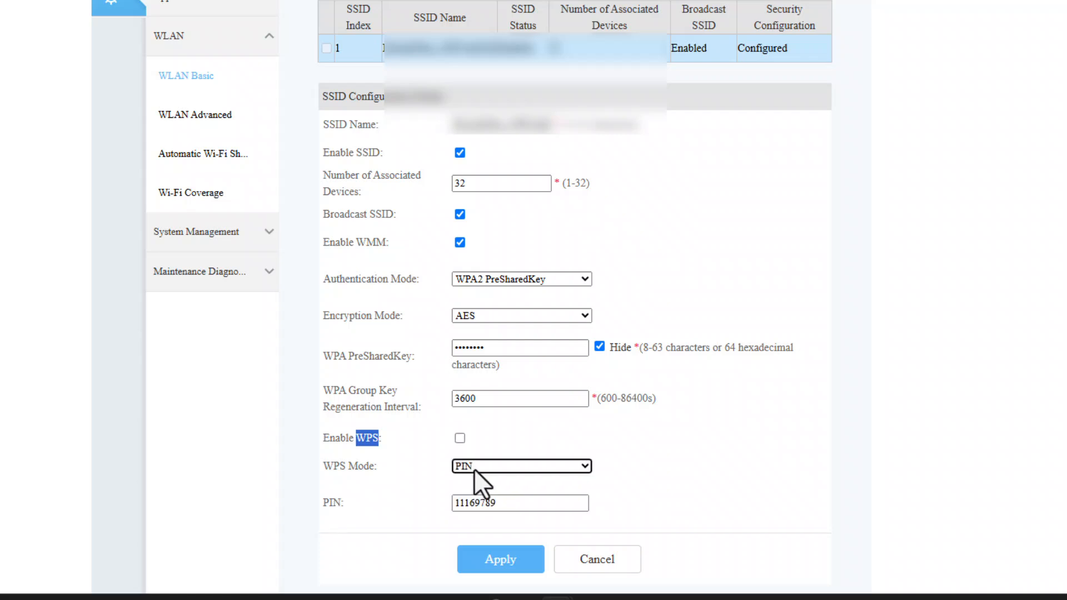
pyautogui.click(475, 469)
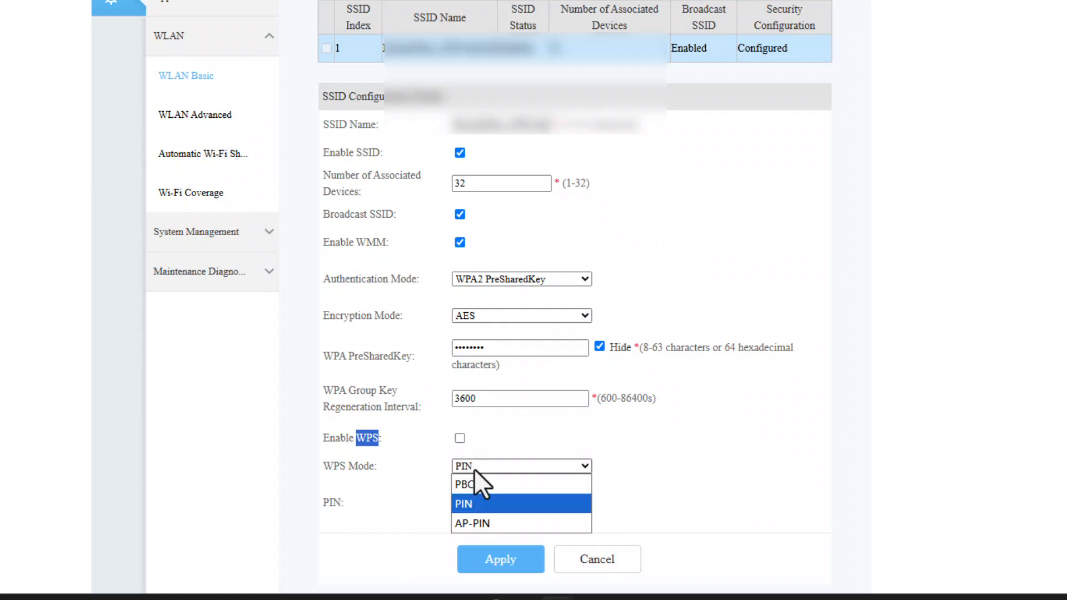
pyautogui.click(475, 483)
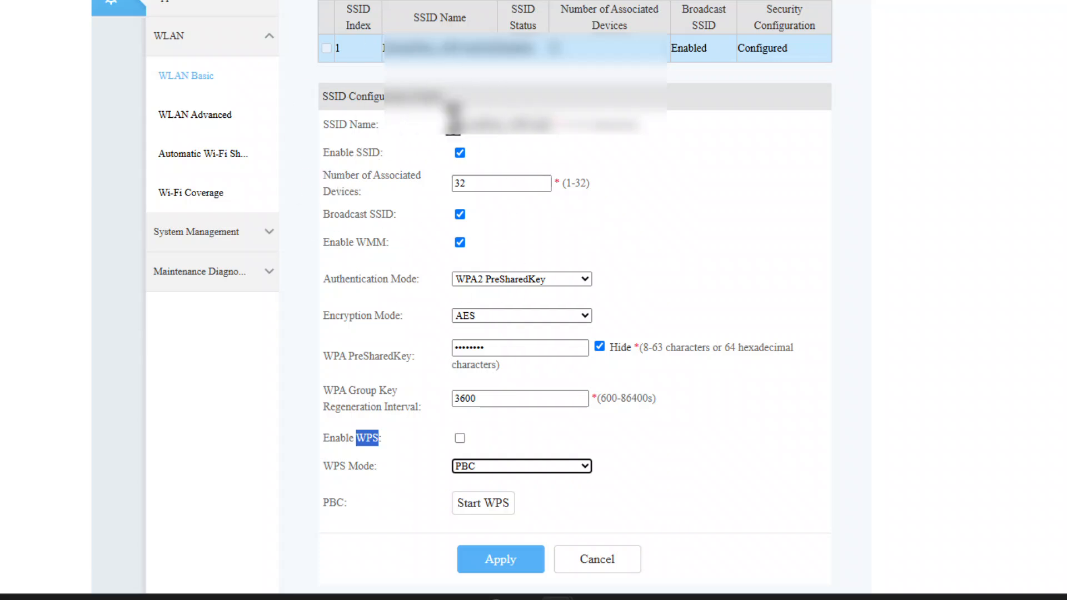
# Enable WPS for the SSID and set the WPS mode to PIN
pyautogui.click(459, 440)
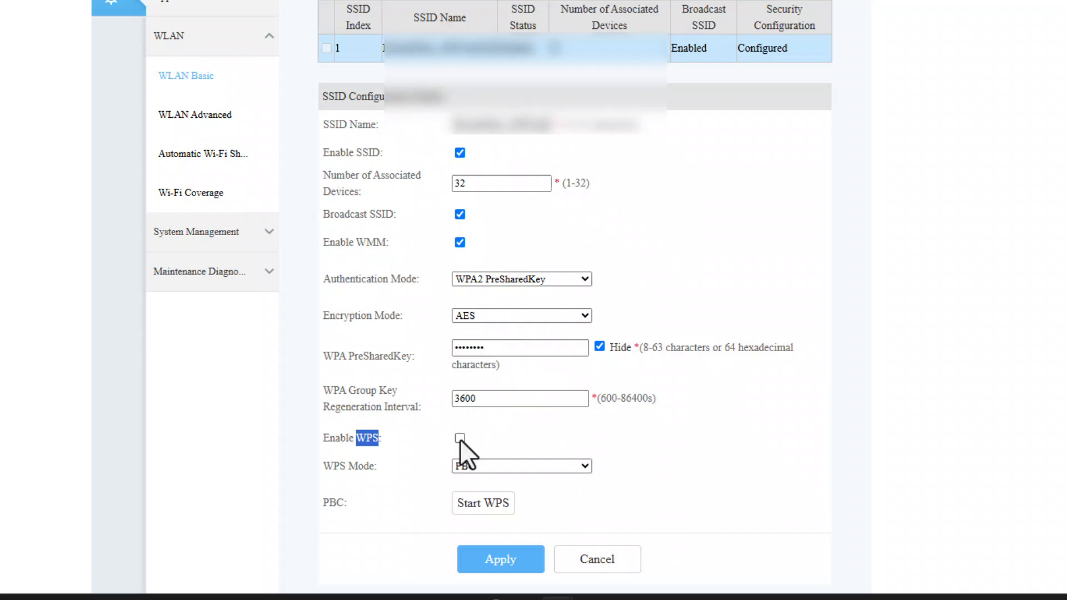
pyautogui.click(472, 465)
pyautogui.click(480, 502)
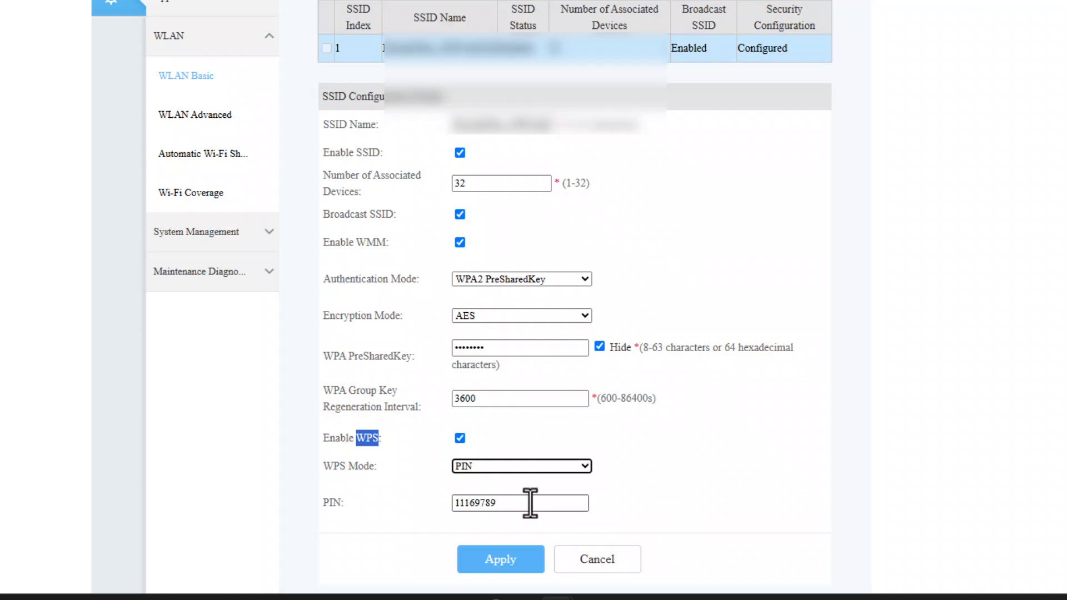
pyautogui.moveTo(530, 503); pyautogui.dragTo(426, 503)
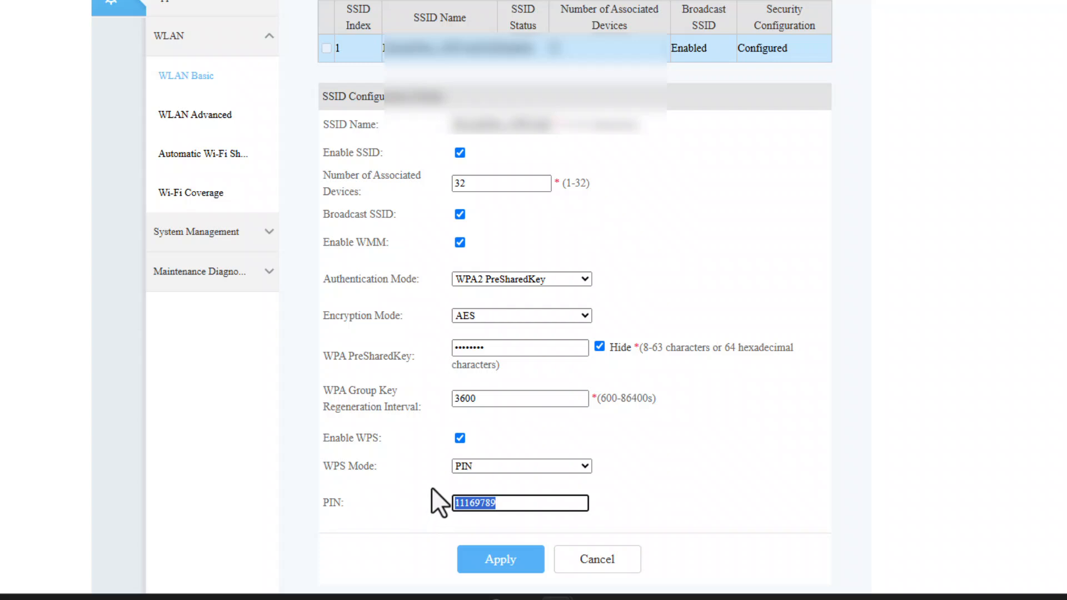
pyautogui.click(432, 485)
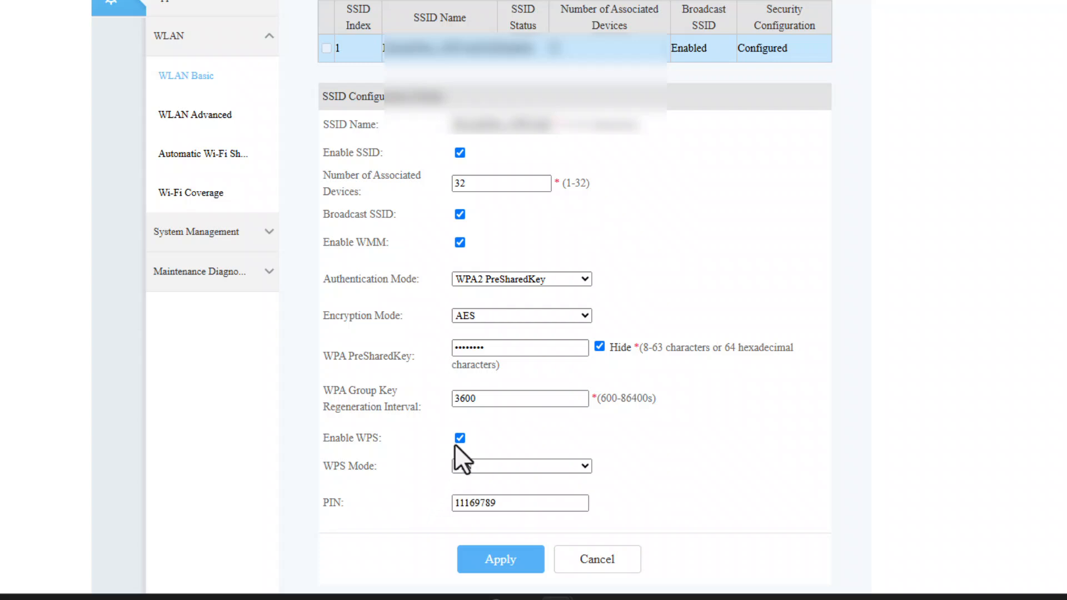